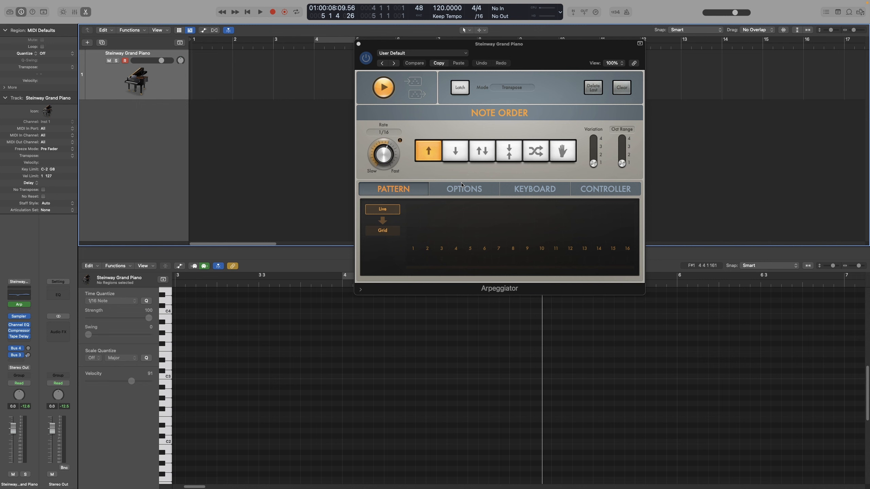
# Replace the Arpeggiator on the piano track with a Transposer and insert a new Arpeggiator in the MIDI effect slot above it.
pyautogui.moveTo(29, 305)
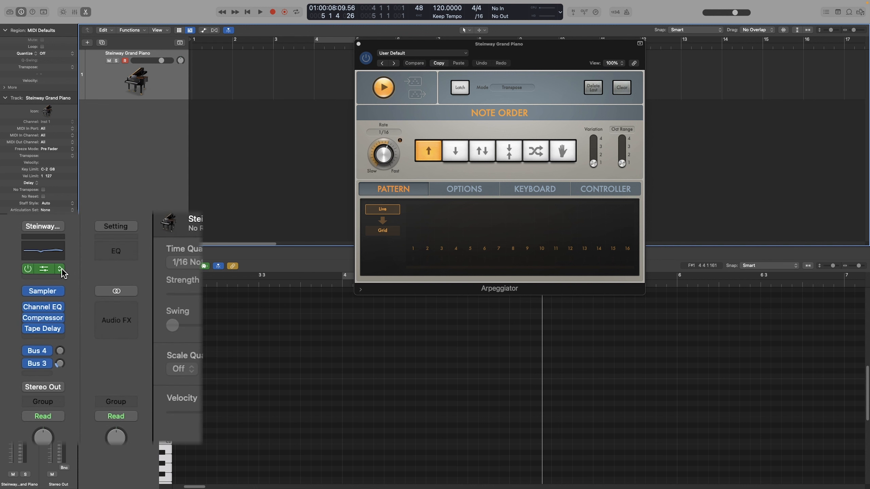
pyautogui.click(61, 270)
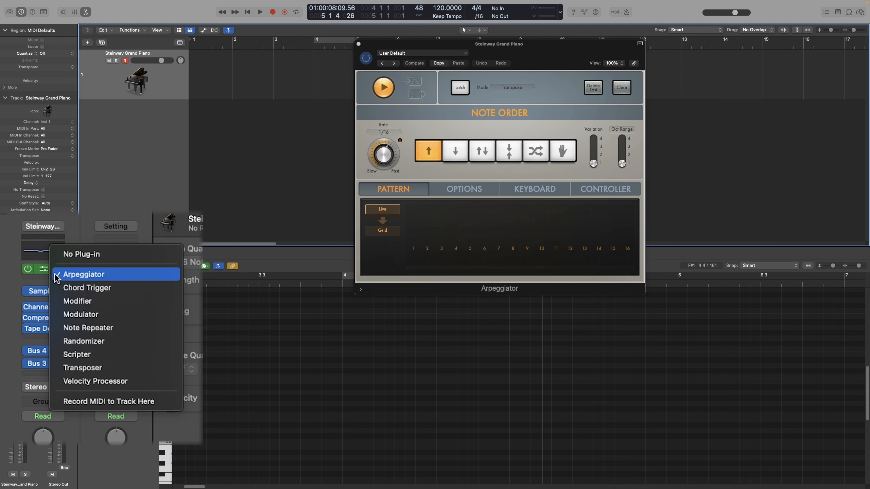
pyautogui.click(106, 368)
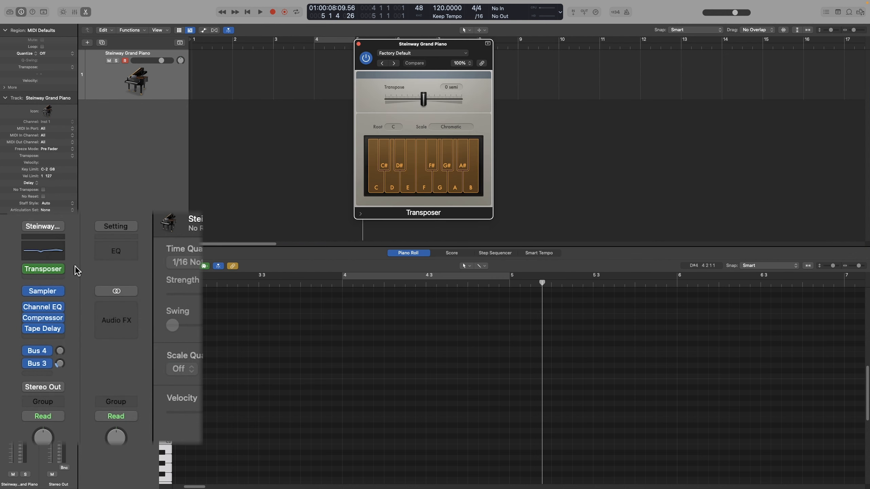
pyautogui.click(59, 278)
pyautogui.click(67, 301)
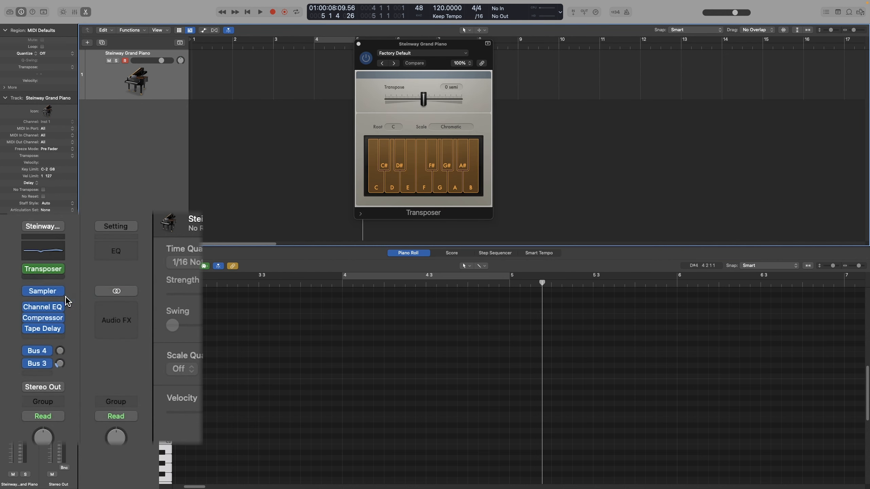
pyautogui.moveTo(54, 274); pyautogui.dragTo(48, 258)
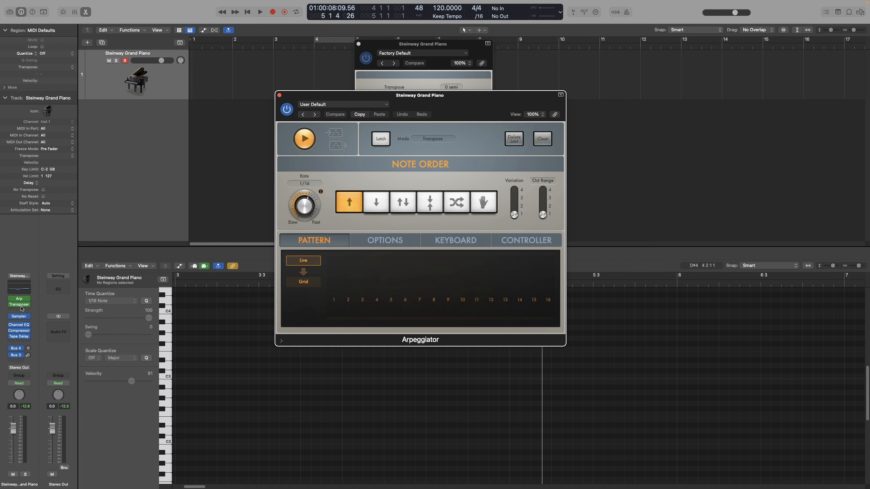
# Set the Transposer to 5 semitones and arrange the Transposer and Arpeggiator windows so both can be seen.
pyautogui.click(19, 305)
pyautogui.click(19, 304)
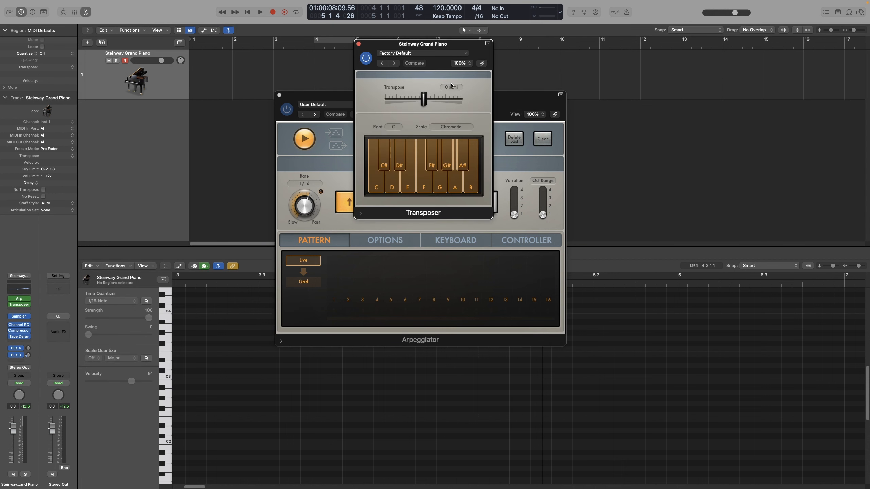
pyautogui.moveTo(424, 102); pyautogui.dragTo(432, 104)
pyautogui.moveTo(467, 45); pyautogui.dragTo(690, 55)
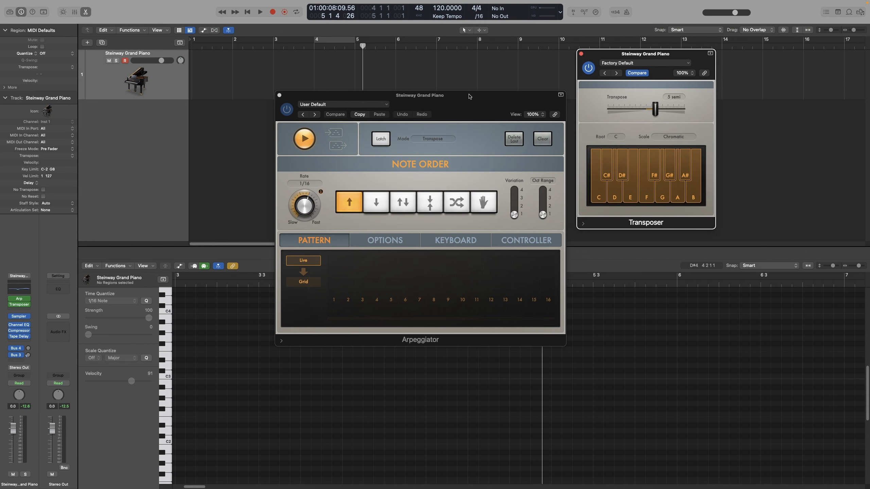
pyautogui.moveTo(465, 99); pyautogui.dragTo(484, 31)
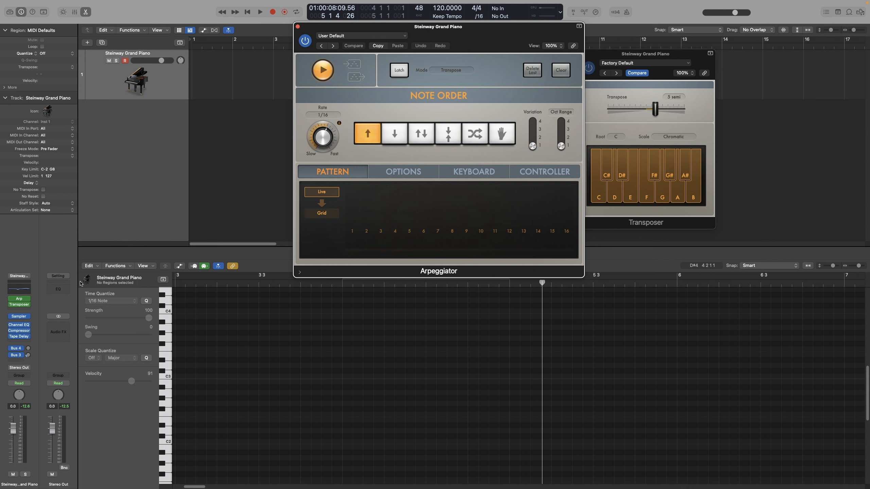
# Set the Arpeggiator slot to Record MIDI to Track Here.
pyautogui.moveTo(28, 306)
pyautogui.click(28, 300)
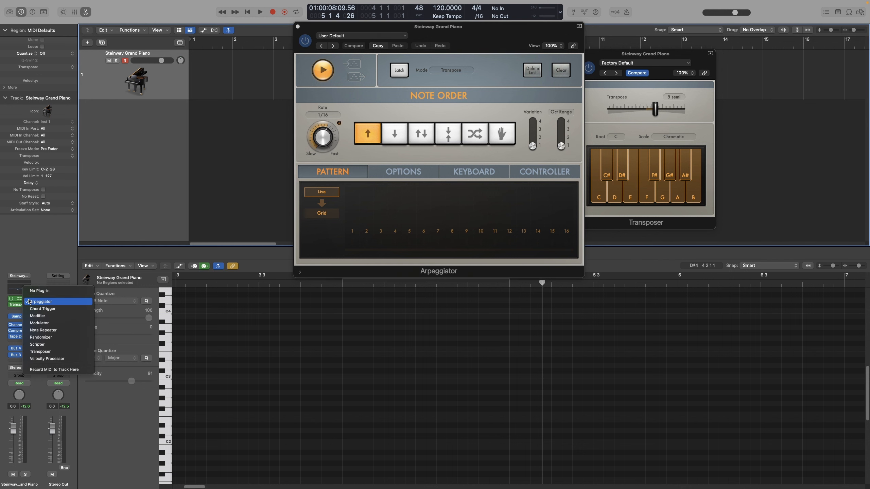
pyautogui.click(42, 234)
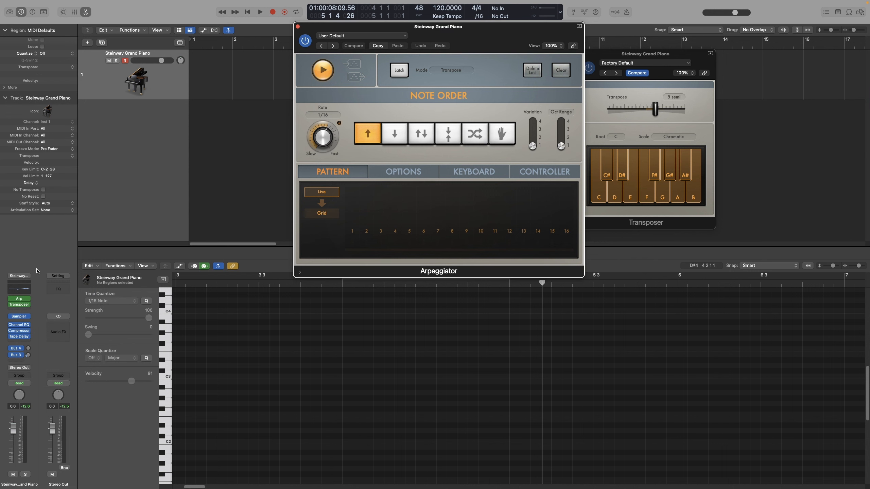
pyautogui.click(30, 298)
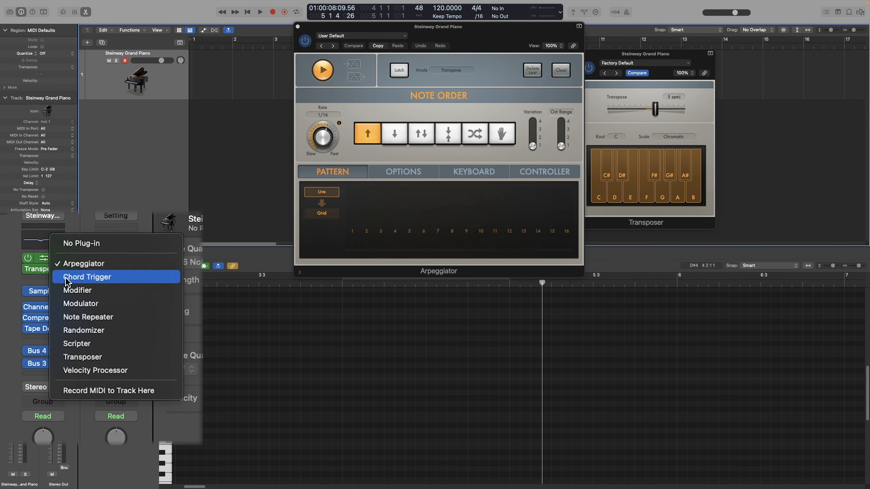
pyautogui.click(127, 391)
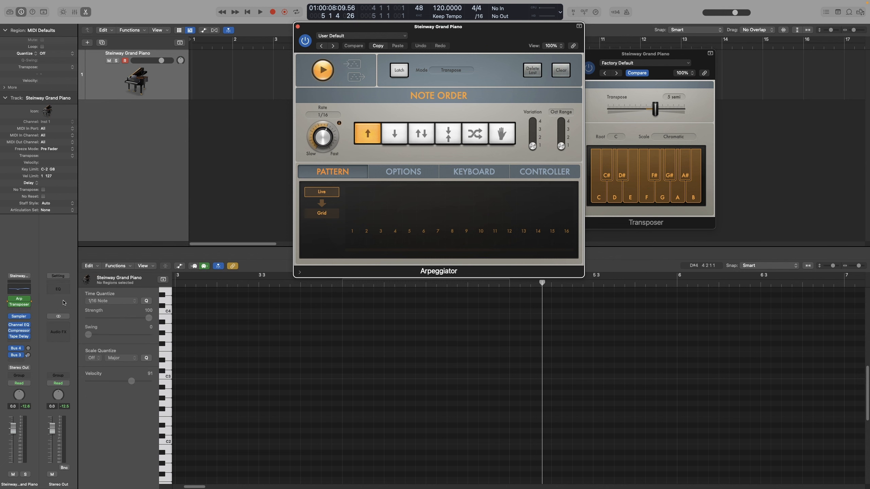
# Turn on the metronome, record an arpeggiated chord from the project start, and select its first four notes in the Piano Roll.
pyautogui.press('Return')
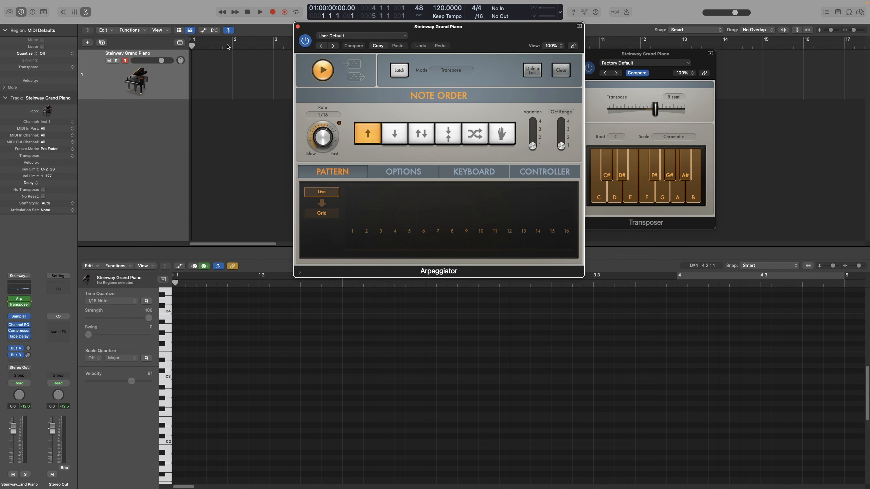
pyautogui.press('k')
pyautogui.press('r')
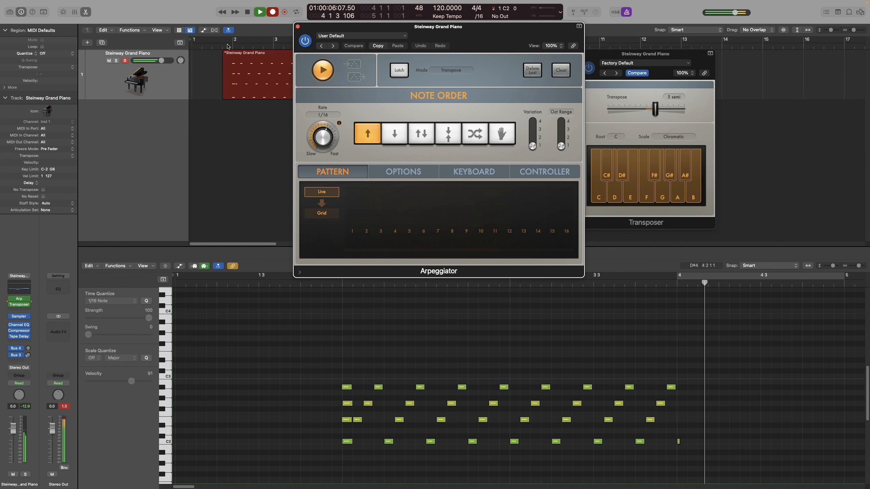
pyautogui.press('space')
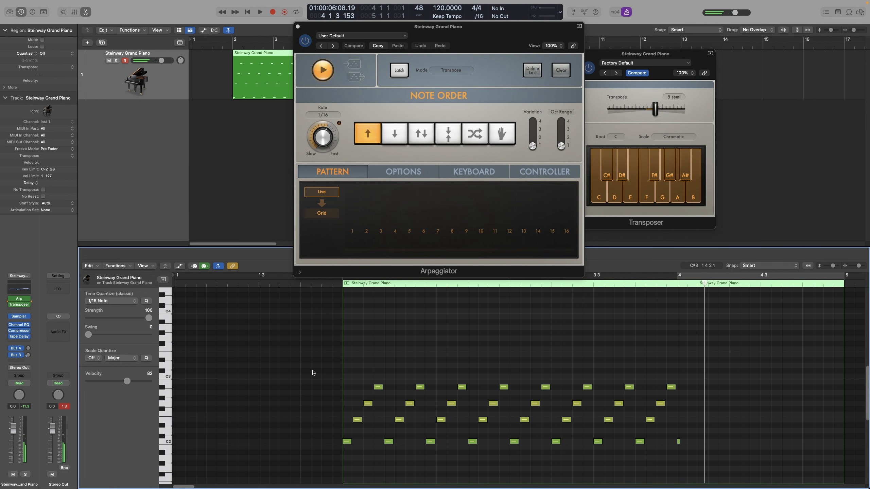
pyautogui.moveTo(312, 370); pyautogui.dragTo(379, 447)
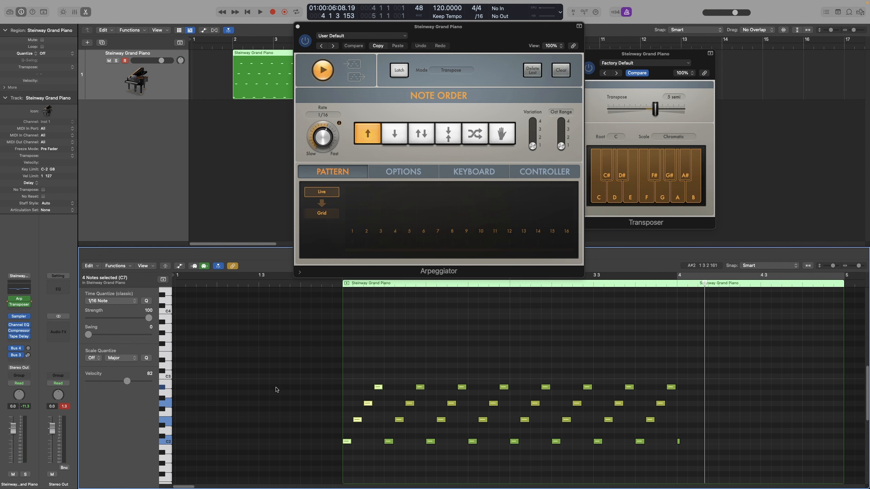
# Delete the recorded region from the Steinway Grand Piano track.
pyautogui.click(258, 146)
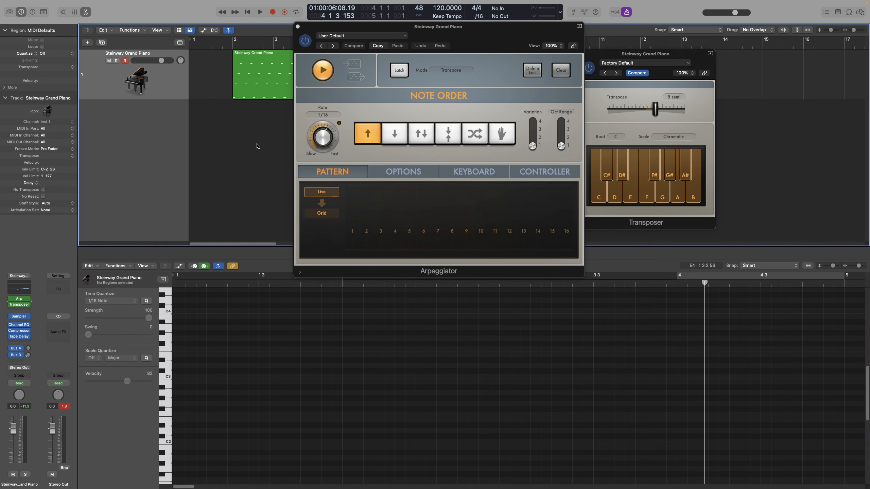
pyautogui.click(266, 85)
pyautogui.press('Delete')
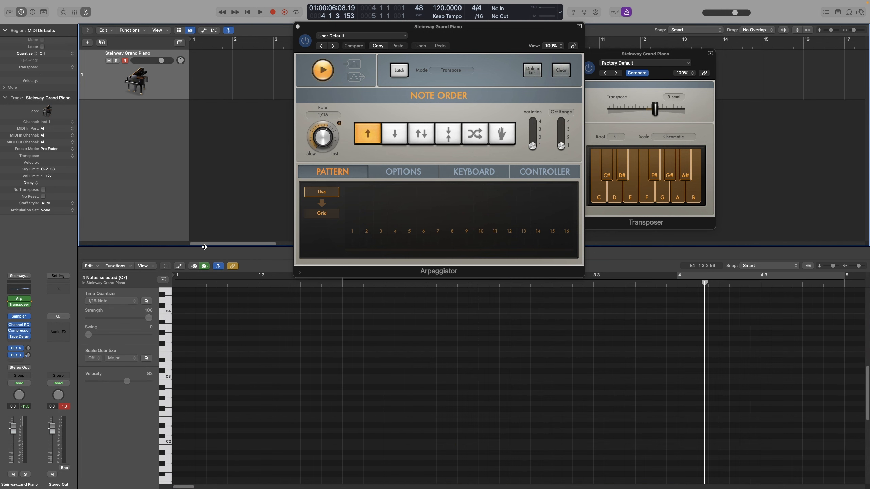
# Set Record MIDI to Track Here on the Transposer slot and record the arpeggiated chord from the project start, checking its first four notes.
pyautogui.click(27, 303)
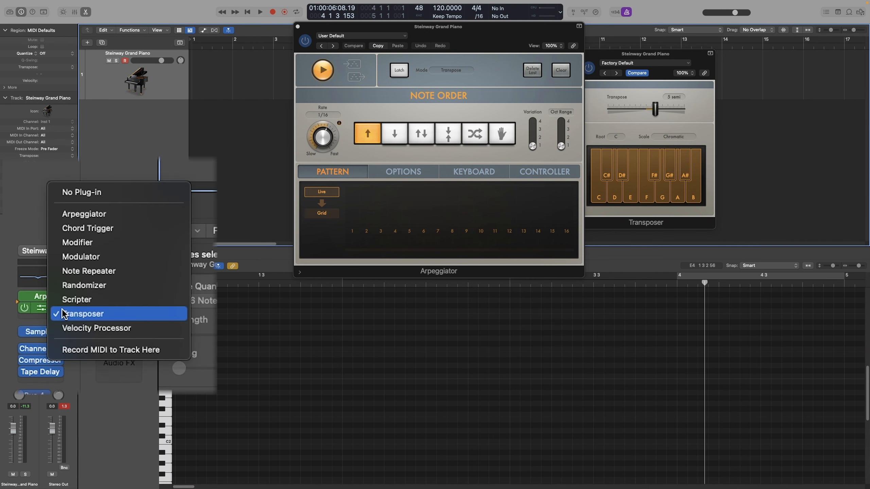
pyautogui.click(80, 350)
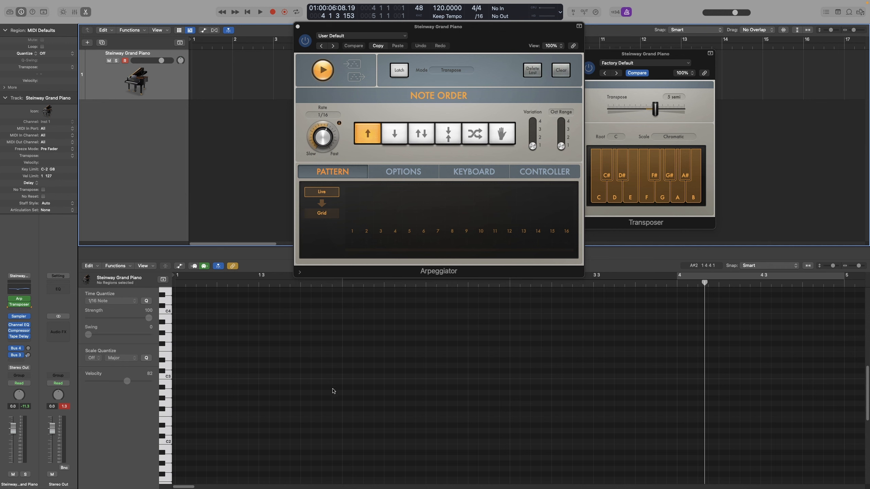
pyautogui.press('Return')
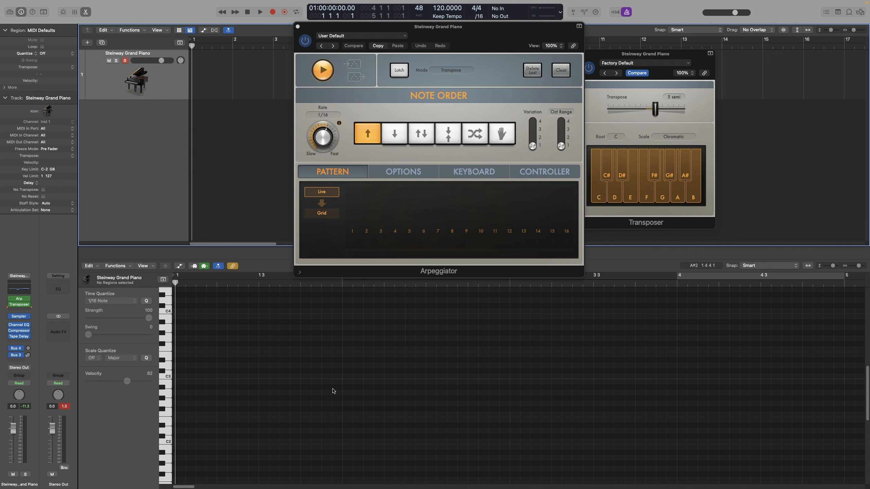
pyautogui.press('r')
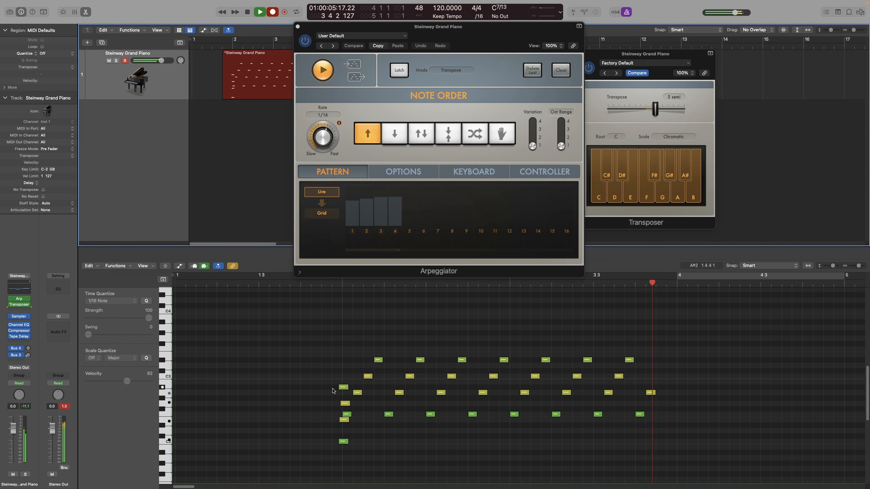
pyautogui.press('space')
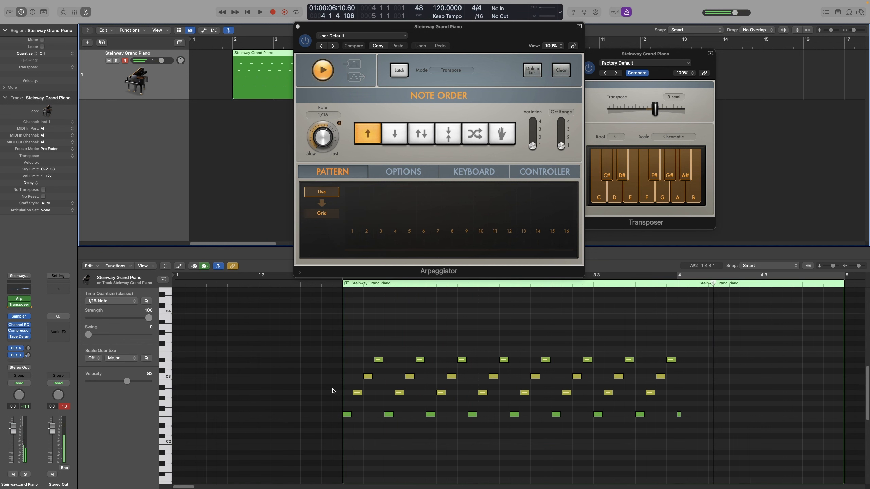
pyautogui.moveTo(319, 346); pyautogui.dragTo(382, 441)
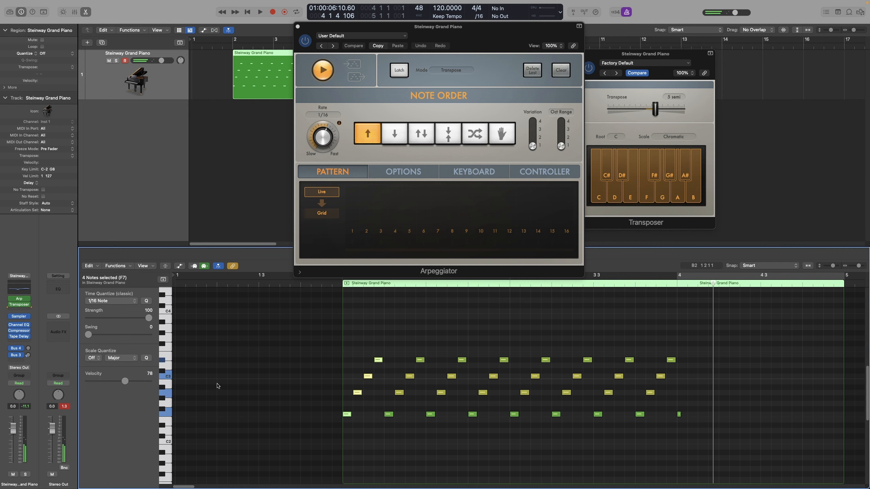
pyautogui.click(262, 393)
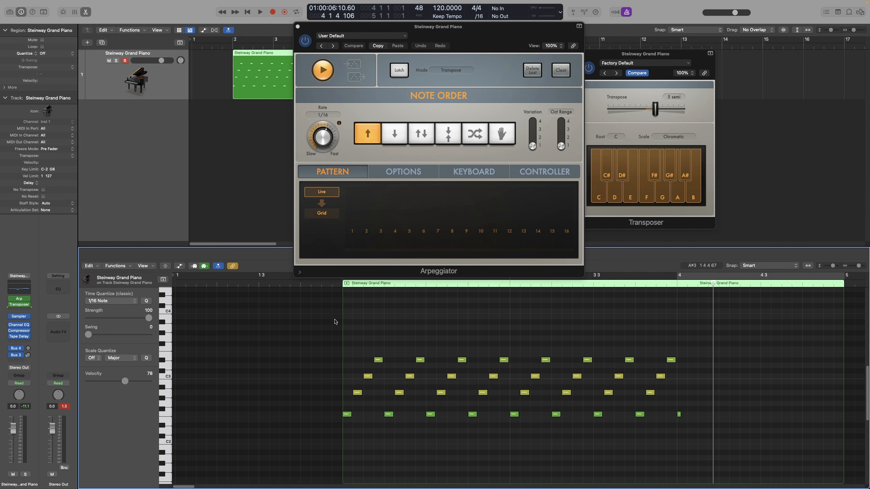
# Close the Arpeggiator and Transposer windows and delete the recorded piano region.
pyautogui.click(298, 27)
pyautogui.click(588, 54)
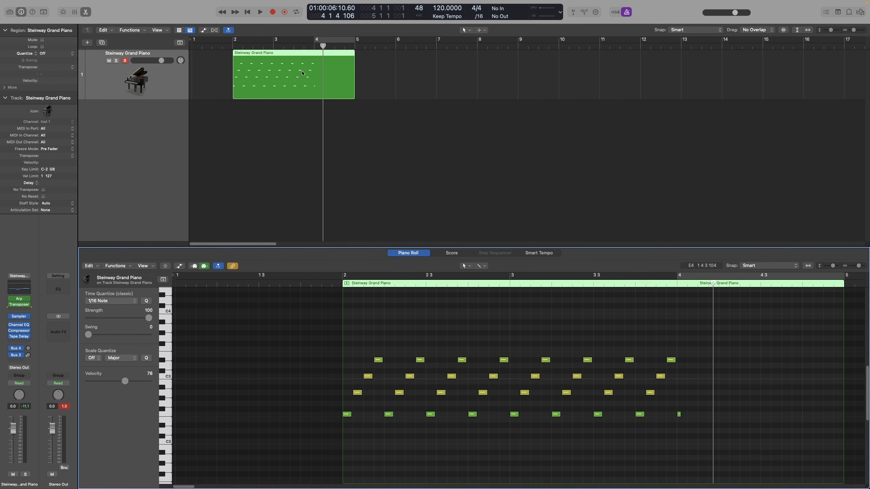
pyautogui.click(301, 70)
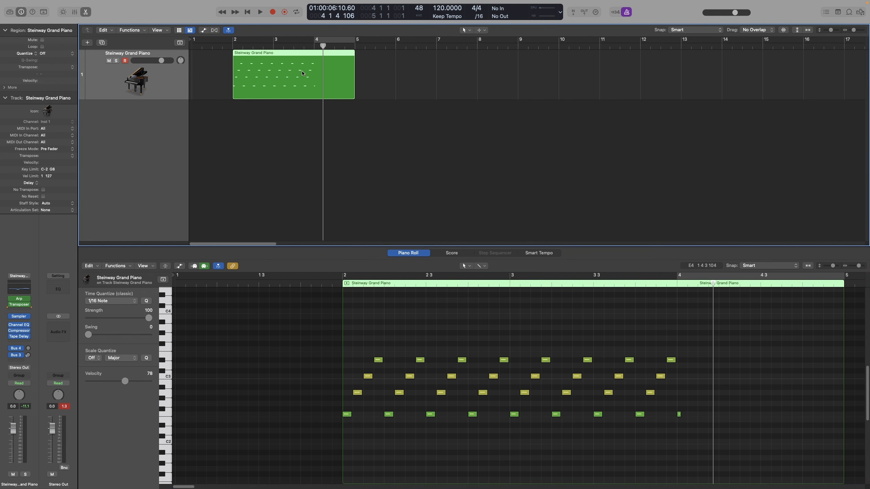
pyautogui.press('Delete')
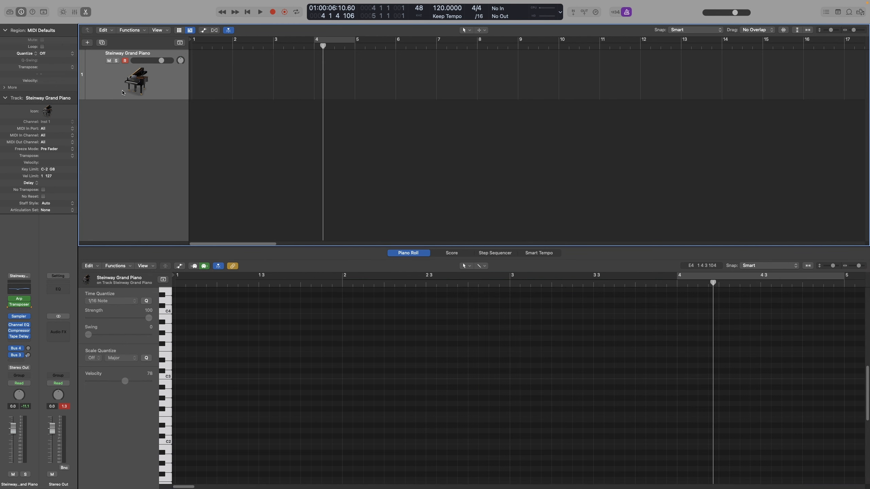
# Duplicate the Steinway Grand Piano track and remove both the Arpeggiator and Transposer from the copy.
pyautogui.press('super+d')
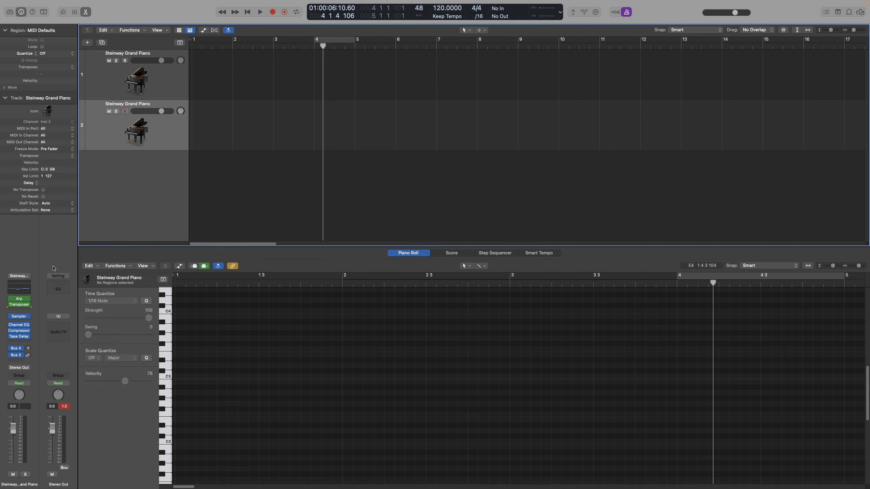
pyautogui.click(28, 299)
pyautogui.click(33, 293)
pyautogui.click(26, 305)
pyautogui.click(57, 247)
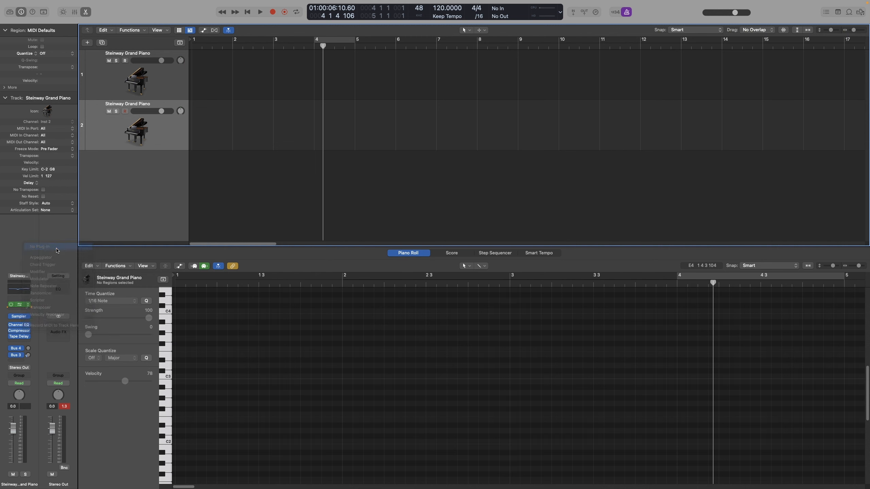
# Create a MIDI region at bar 2 on the first piano track with bar-long notes C2, E2, G2 and A#2, and start playback just before it.
pyautogui.rightClick(236, 67)
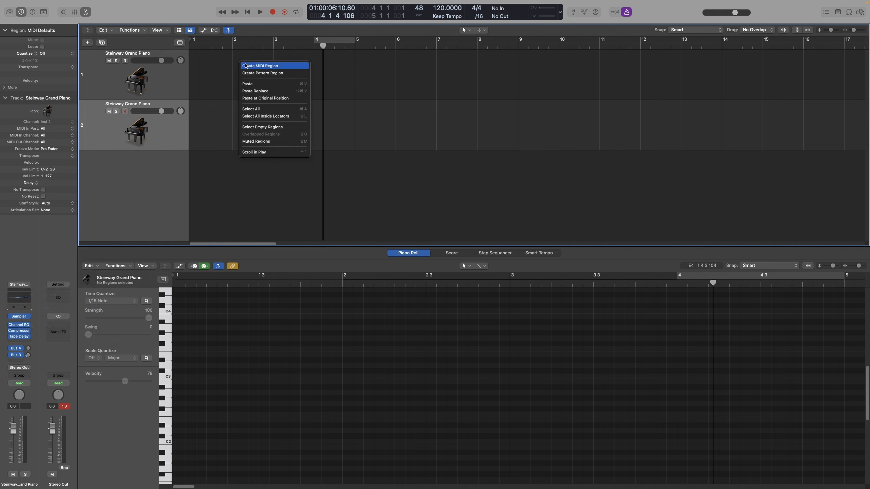
pyautogui.click(244, 66)
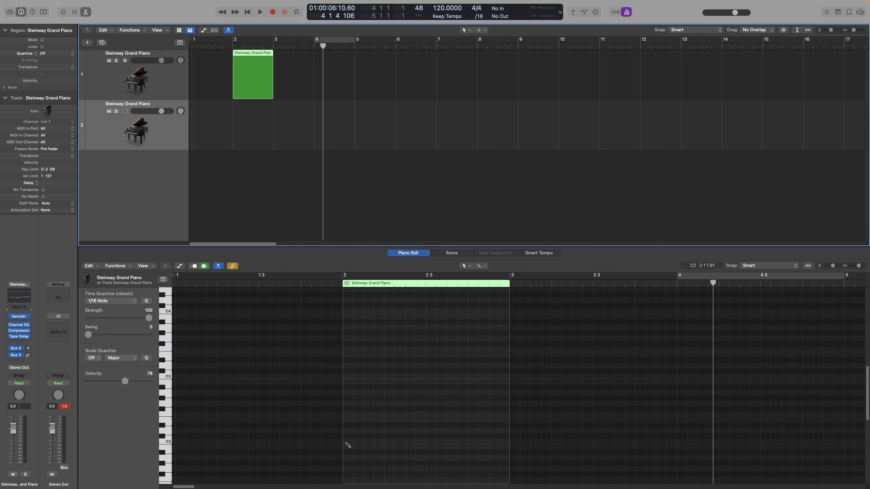
pyautogui.click(347, 441)
pyautogui.click(348, 420)
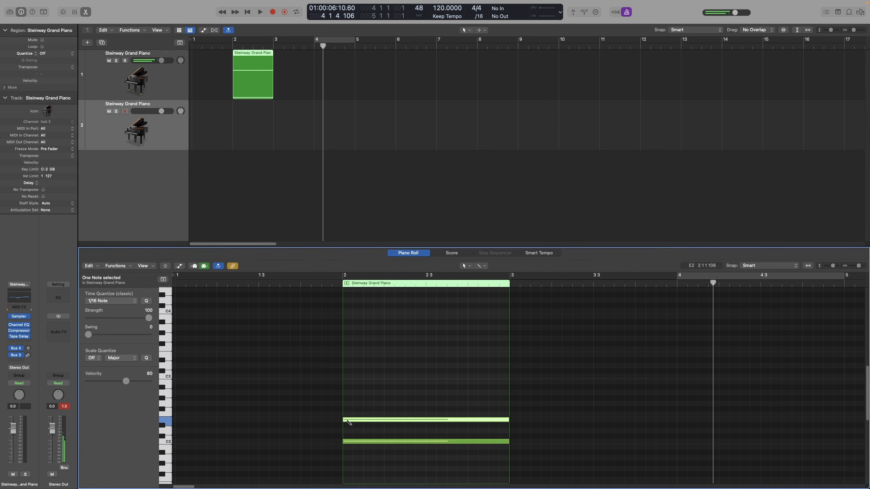
pyautogui.click(347, 398)
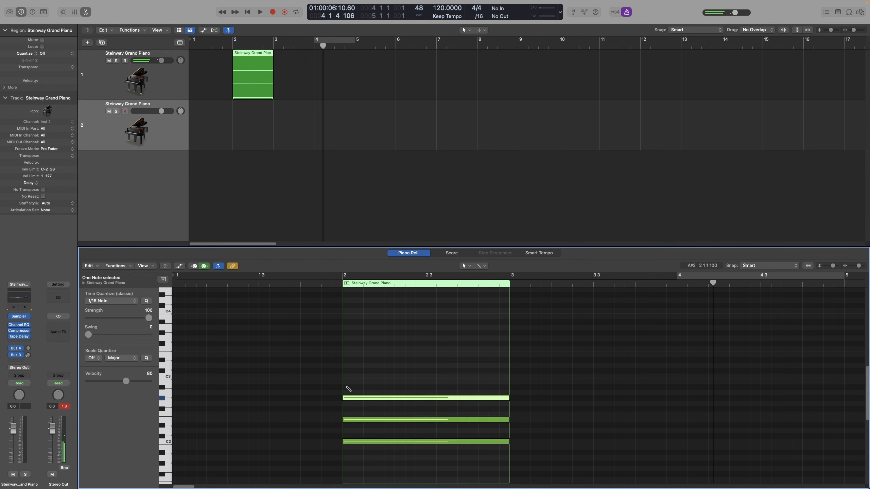
pyautogui.click(348, 387)
pyautogui.click(350, 399)
pyautogui.moveTo(351, 399); pyautogui.dragTo(350, 404)
pyautogui.doubleClick(332, 286)
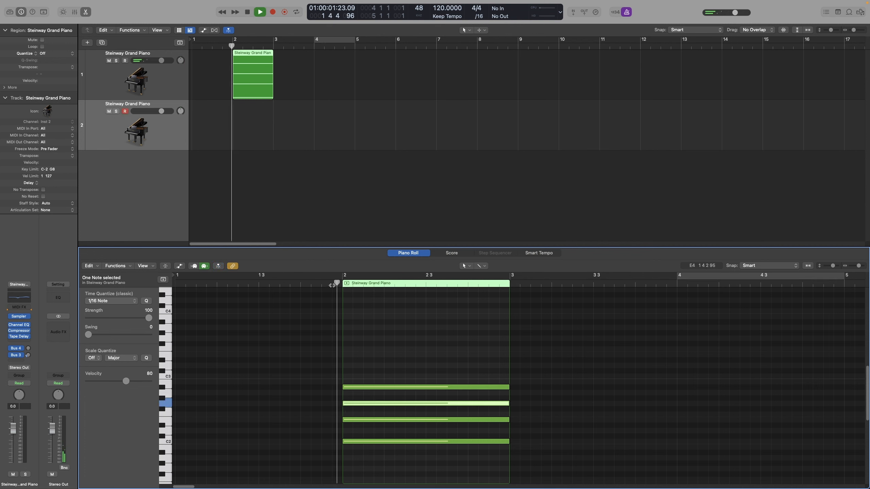
# Stop playback and turn off Record MIDI to Track Here on the first piano track's Transposer slot.
pyautogui.press('space')
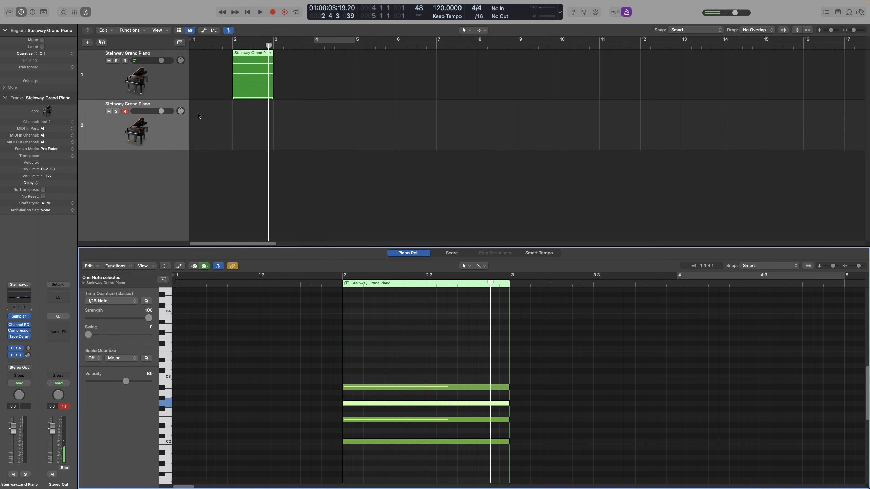
pyautogui.click(170, 89)
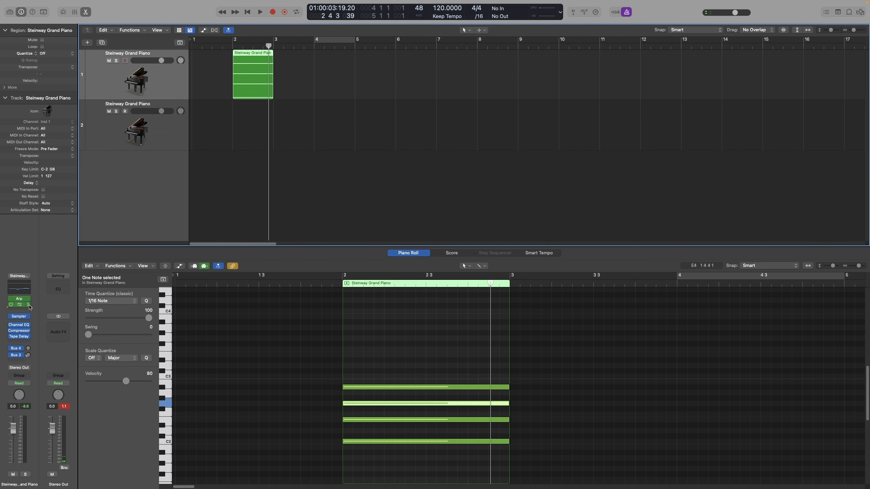
pyautogui.click(29, 305)
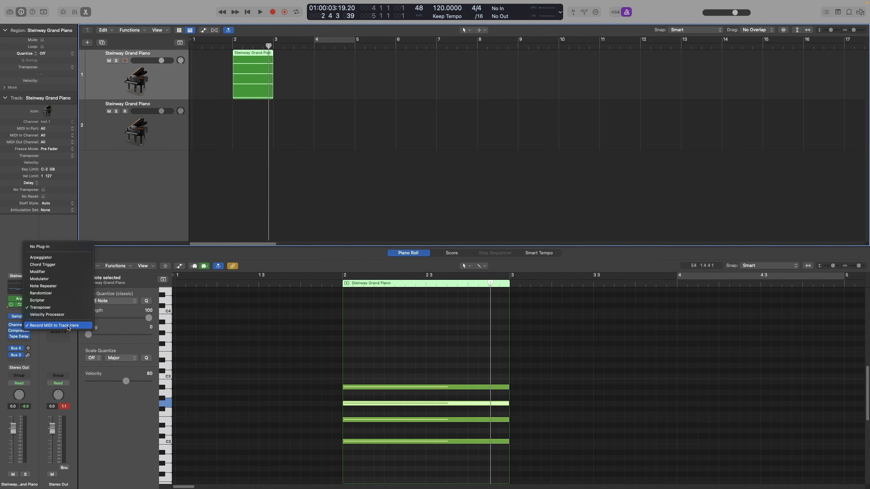
pyautogui.click(68, 326)
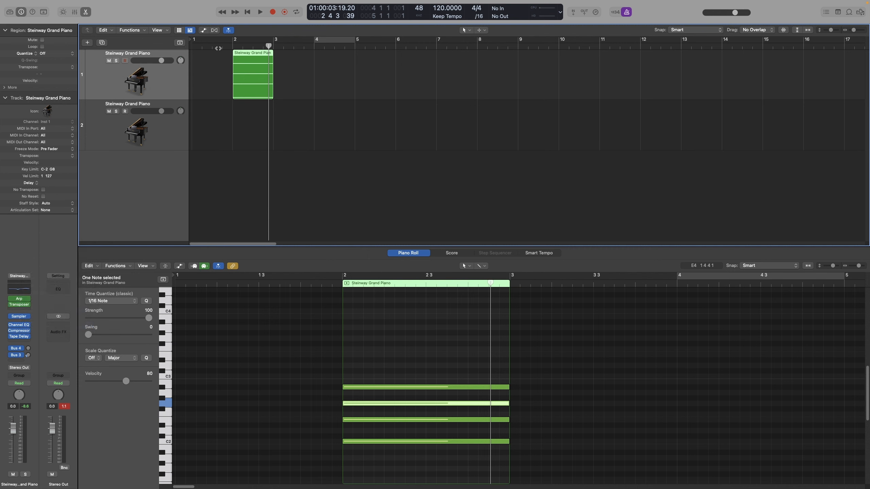
# Play the first track's chord region from just before bar 2, stop, and loop the region up to bar 5.
pyautogui.click(229, 46)
pyautogui.press('space')
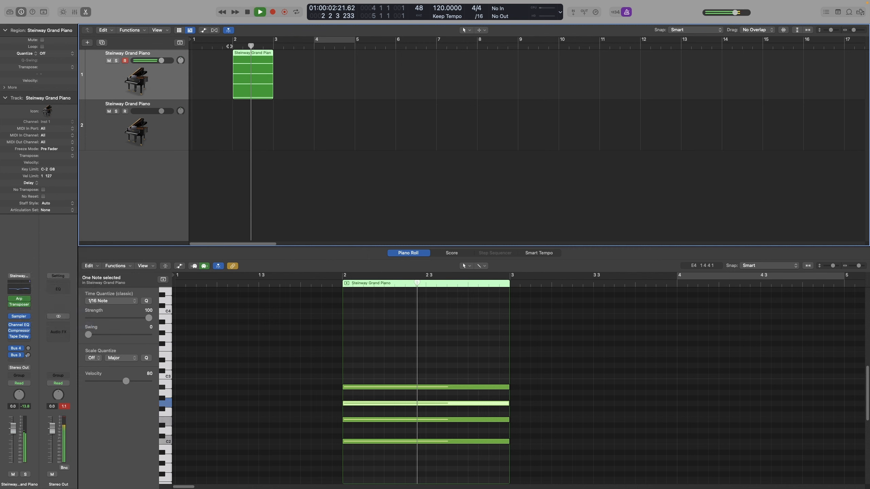
pyautogui.press('space')
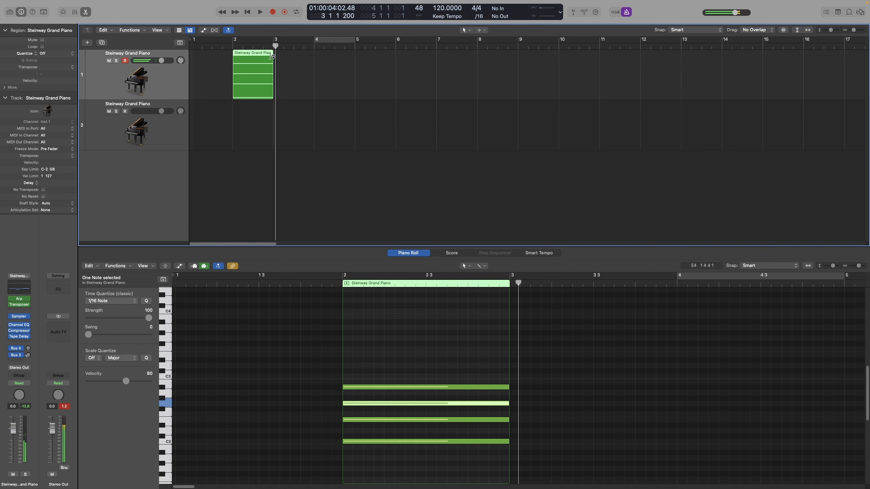
pyautogui.moveTo(276, 58); pyautogui.dragTo(359, 99)
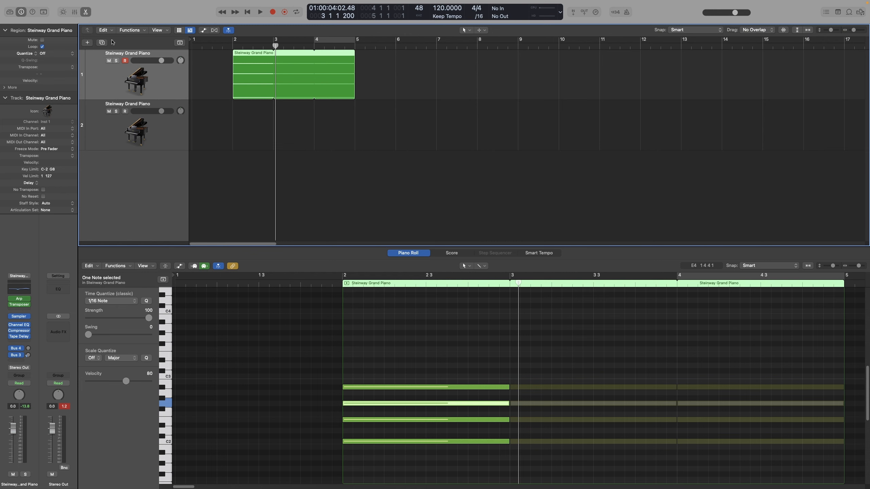
# Exit full screen, switch to Audio MIDI Setup and show its MIDI Studio.
pyautogui.moveTo(39, 1)
pyautogui.click(19, 13)
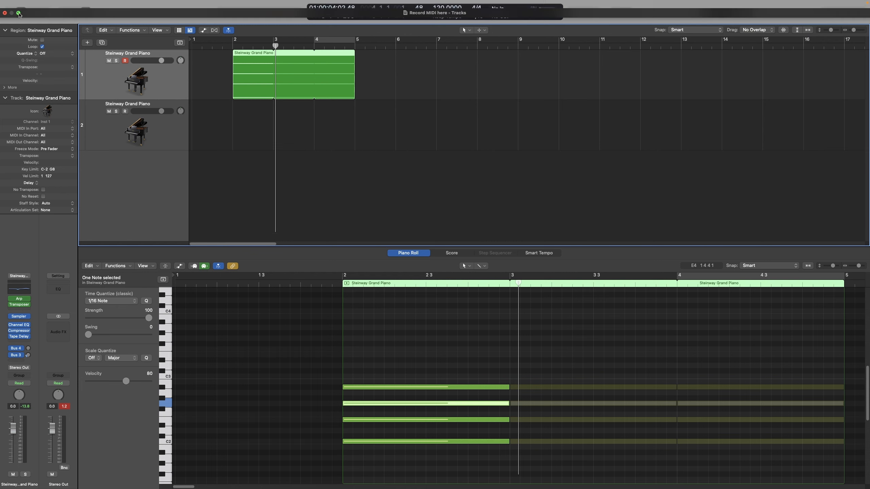
pyautogui.press('super+space')
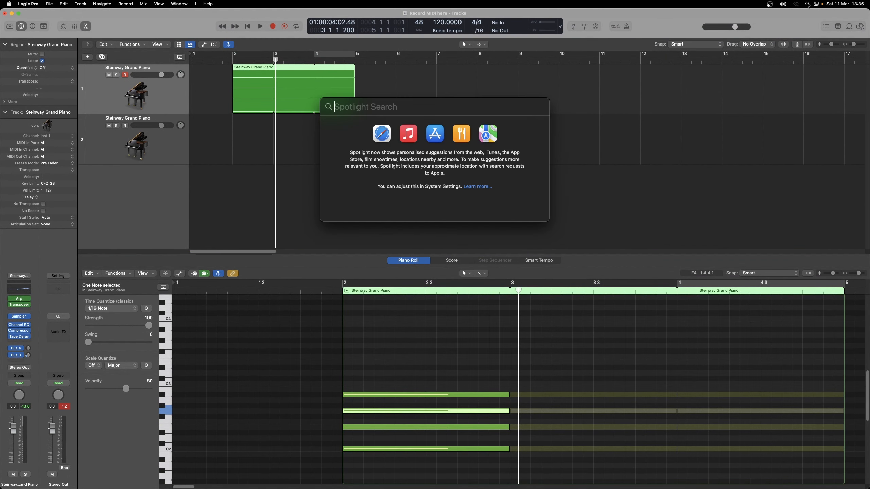
pyautogui.write('midi')
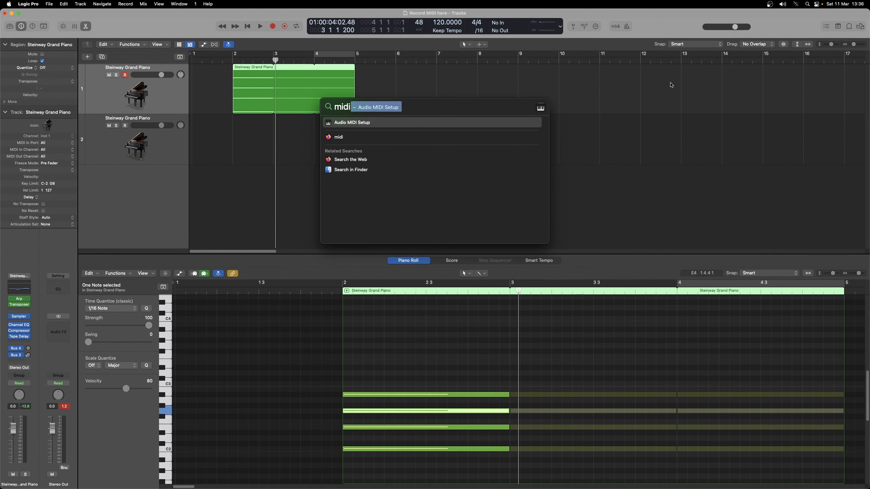
pyautogui.click(361, 122)
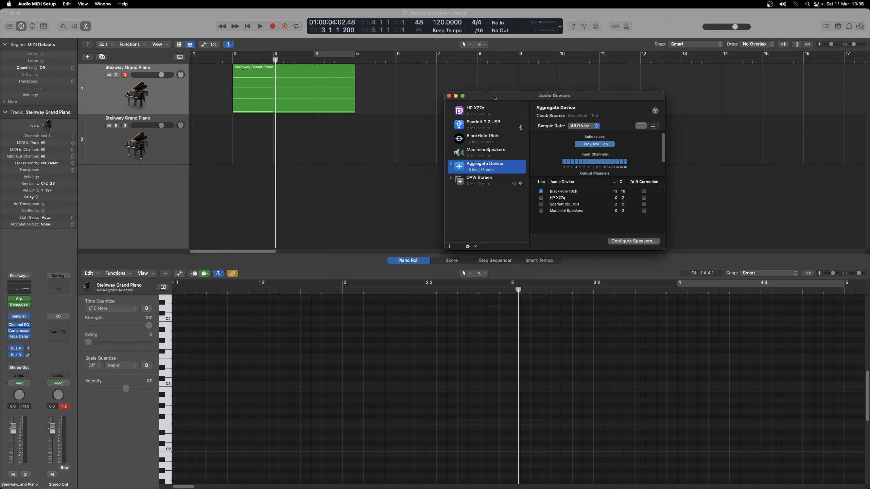
pyautogui.click(102, 3)
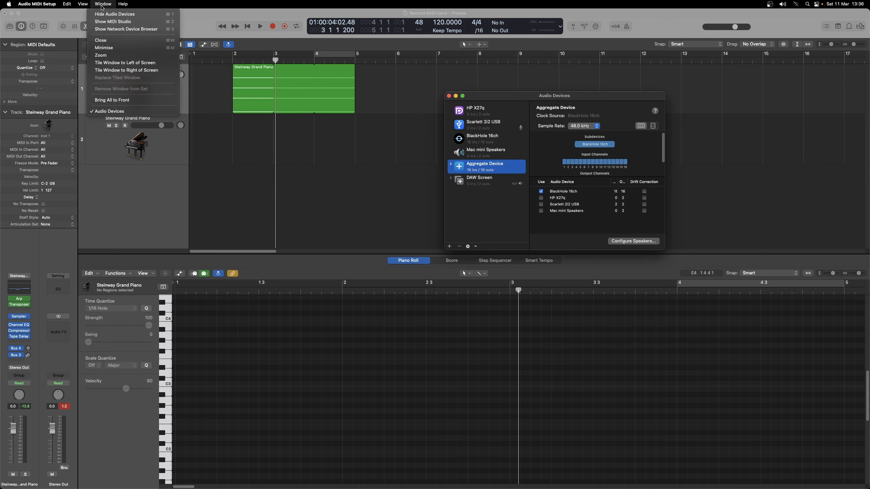
pyautogui.click(114, 22)
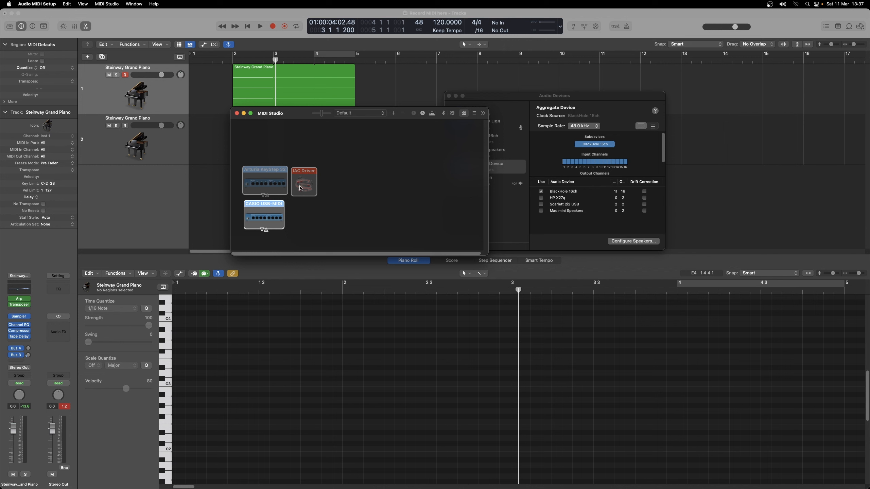
# In the IAC Driver properties, add a port, enter LG FX REC as its name and bring the device online.
pyautogui.doubleClick(301, 190)
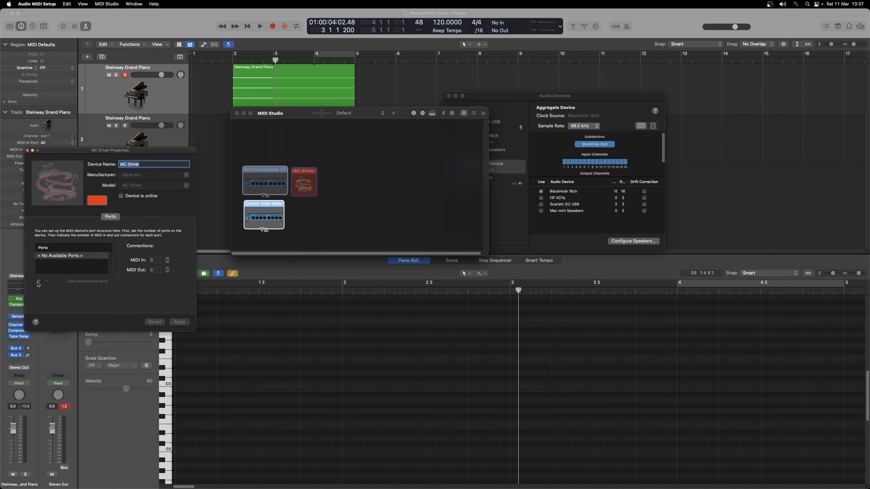
pyautogui.click(39, 282)
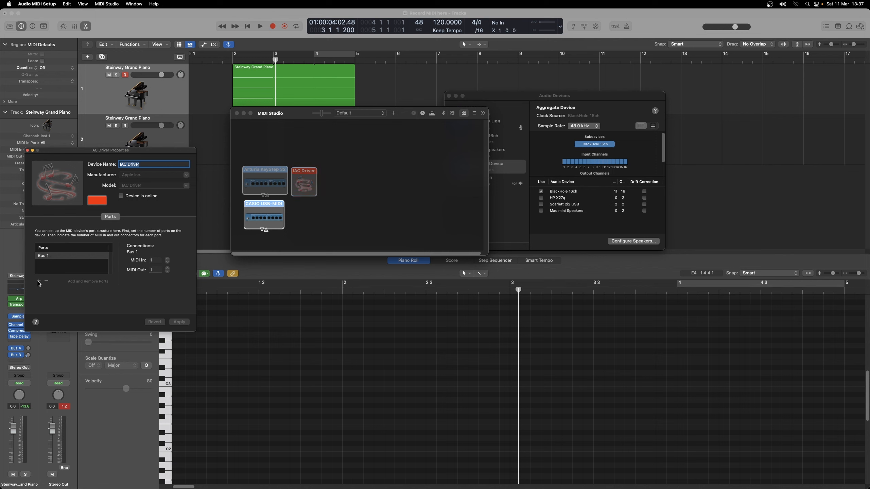
pyautogui.doubleClick(48, 257)
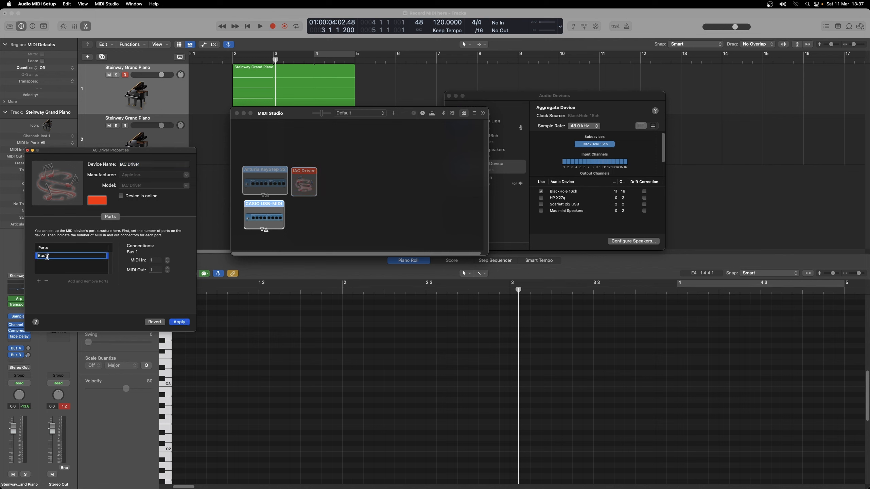
pyautogui.write('LG')
pyautogui.press('BackSpace')
pyautogui.press('BackSpace')
pyautogui.press('BackSpace')
pyautogui.press('BackSpace')
pyautogui.press('BackSpace')
pyautogui.write('LG FX REX')
pyautogui.press('BackSpace')
pyautogui.write('C')
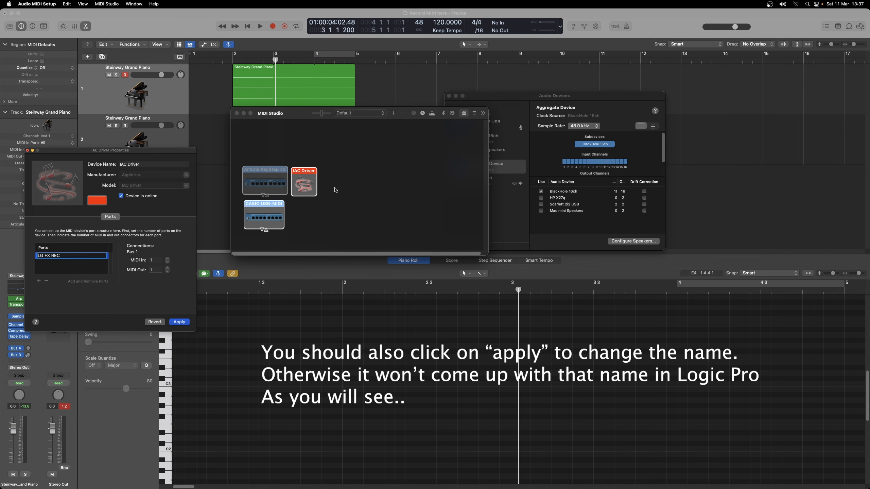
# Return to Logic Pro in full screen and replace the first piano track's Sampler with a stereo External Instrument.
pyautogui.click(216, 136)
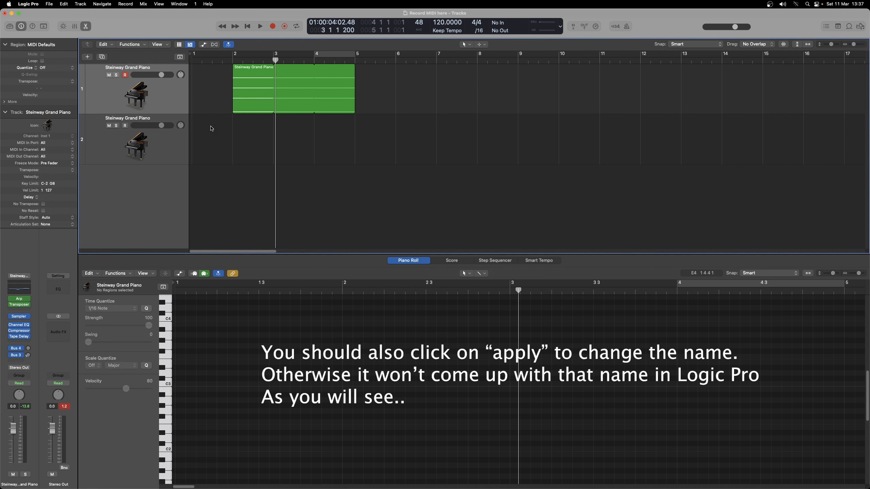
pyautogui.click(19, 15)
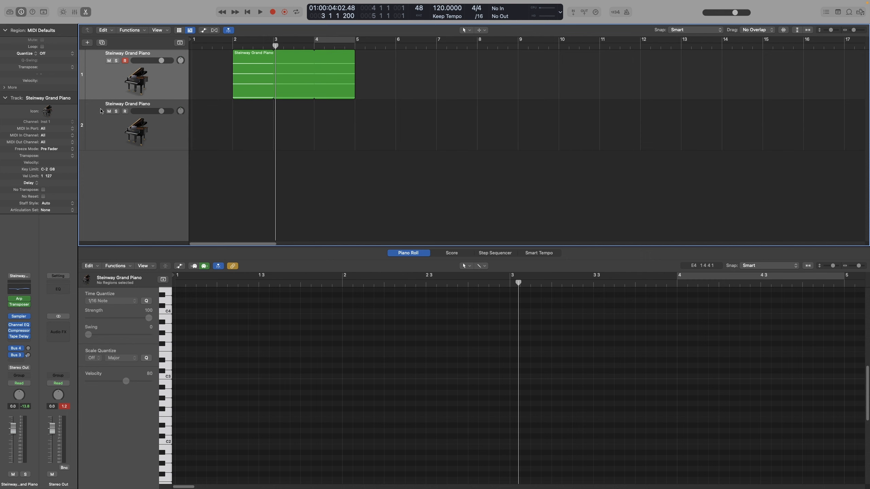
pyautogui.click(28, 317)
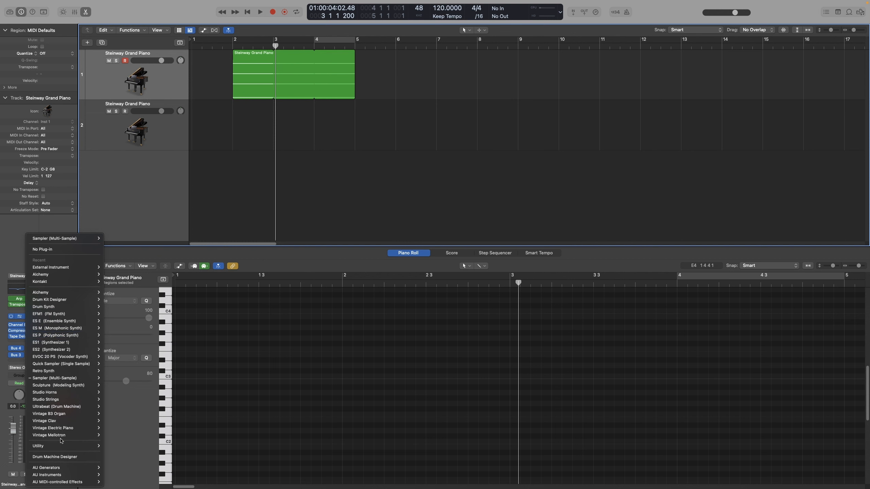
pyautogui.moveTo(62, 446)
pyautogui.moveTo(130, 447)
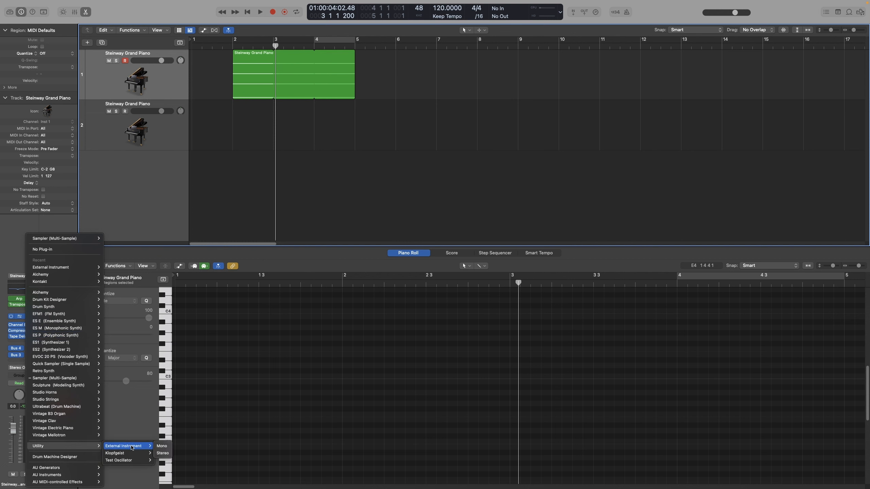
pyautogui.click(162, 453)
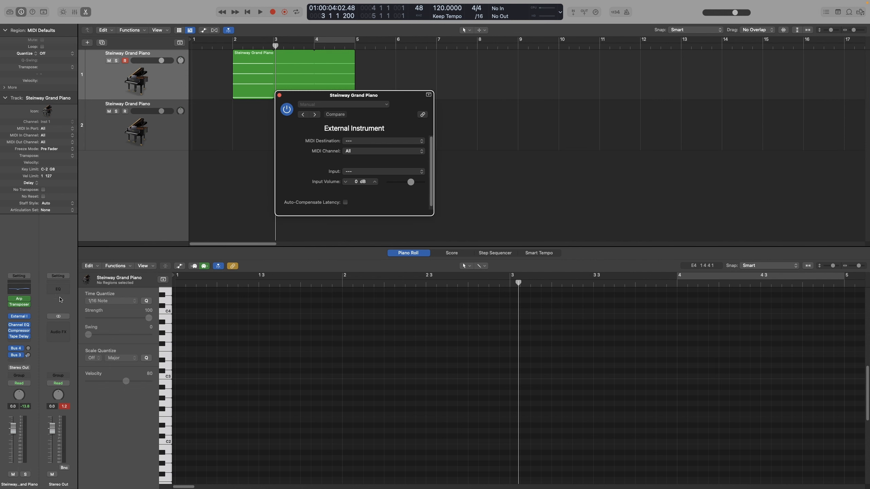
# Set the External Instrument's MIDI Destination to IAC Driver Bus 1 and close its window.
pyautogui.click(21, 316)
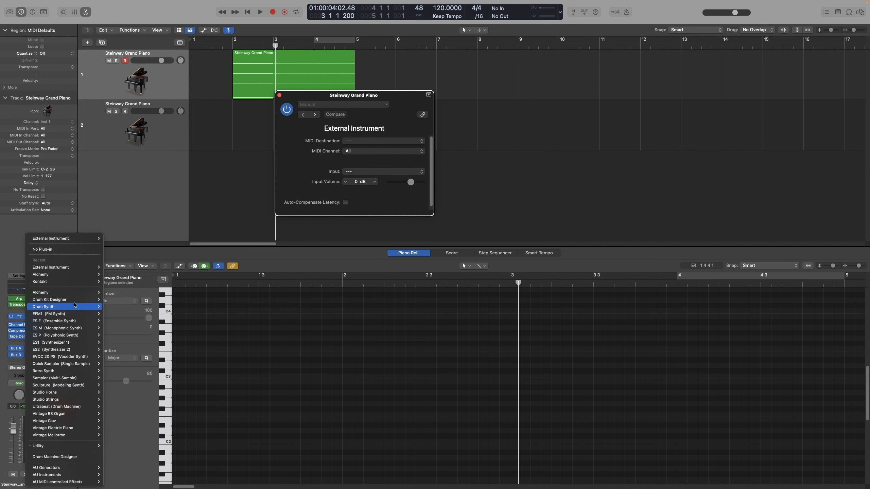
pyautogui.click(163, 82)
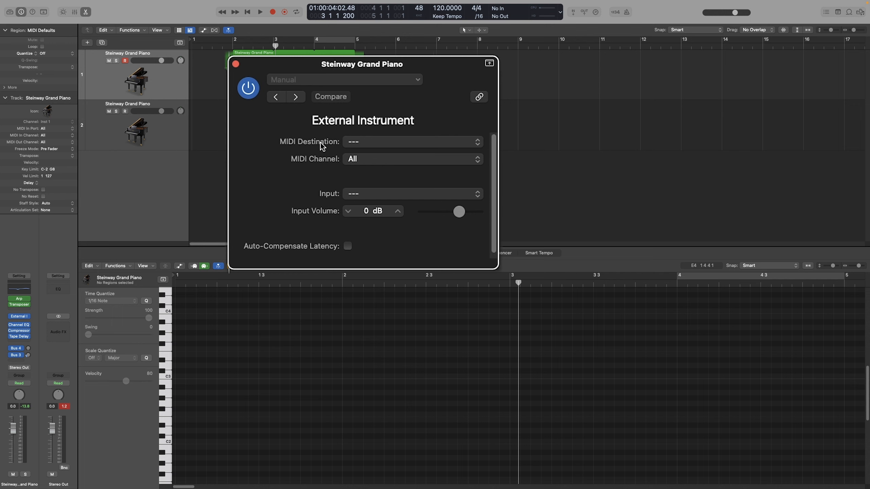
pyautogui.click(394, 144)
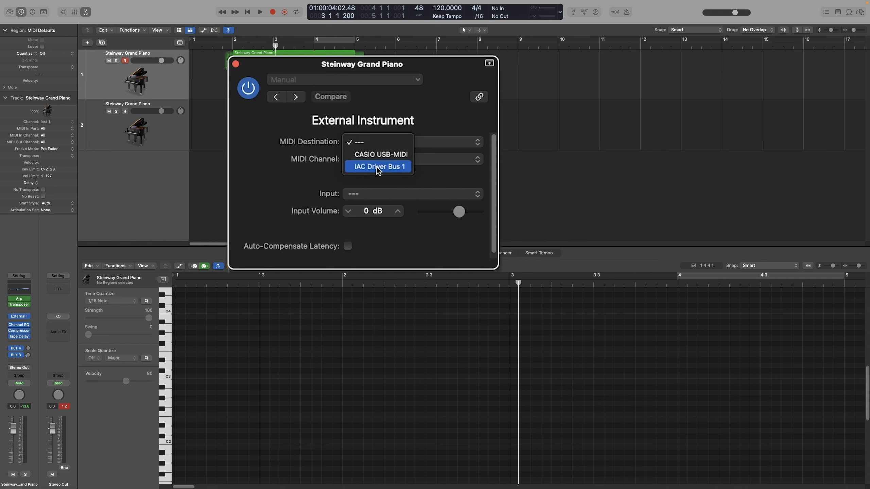
pyautogui.click(349, 165)
pyautogui.click(236, 64)
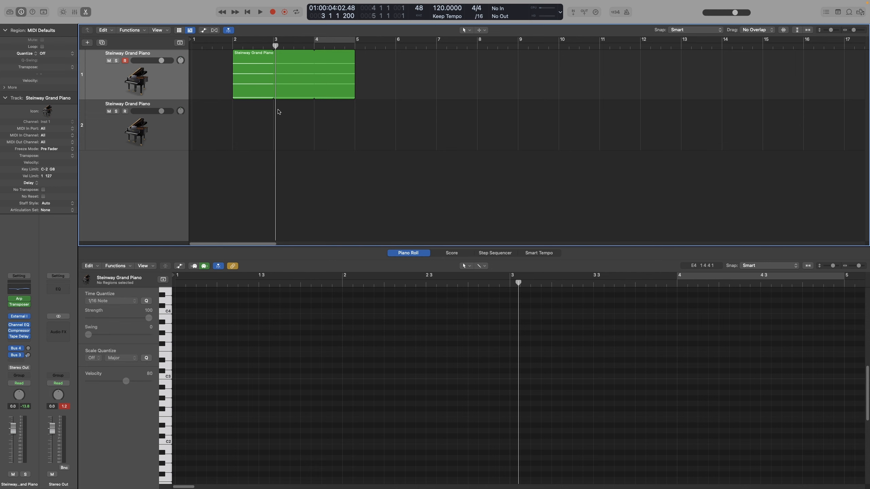
# Record-enable the second piano track, record from bar 1 beat 3 until bar 5, and examine the captured notes.
pyautogui.click(166, 141)
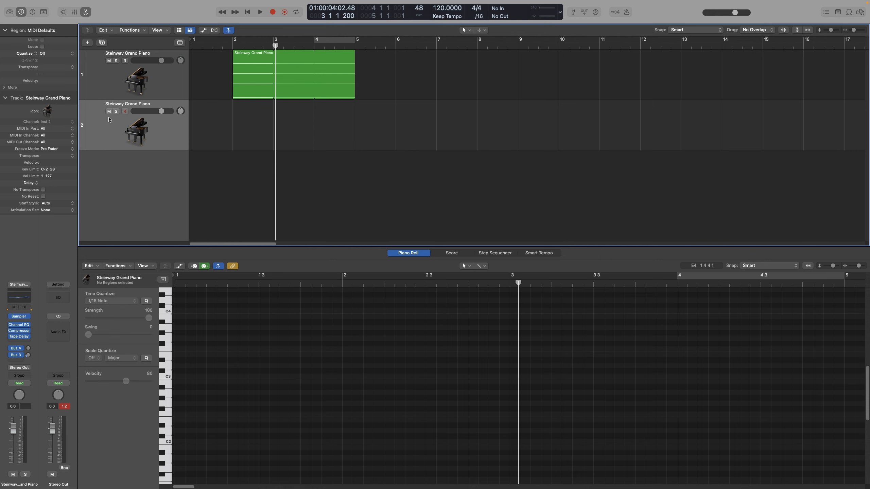
pyautogui.click(125, 111)
pyautogui.click(207, 48)
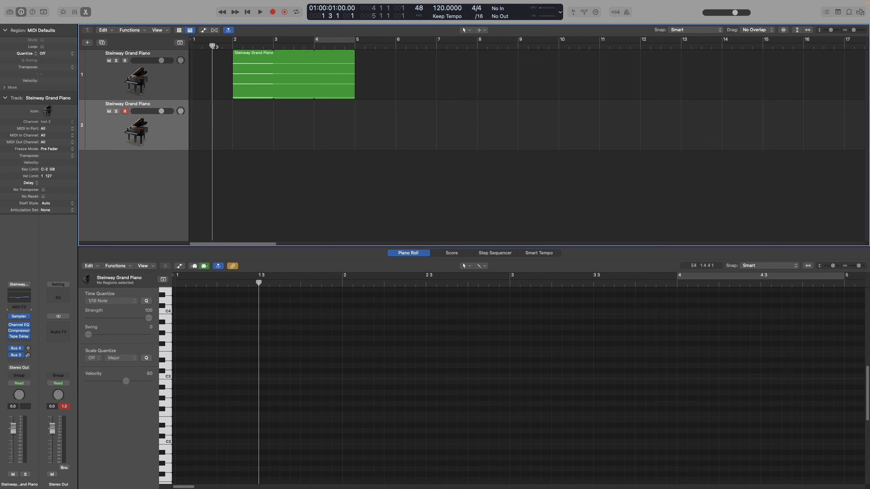
pyautogui.click(272, 13)
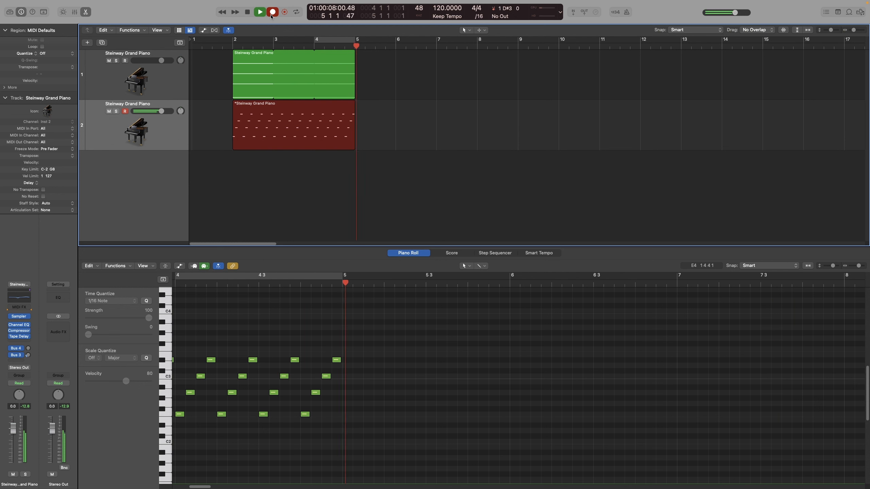
pyautogui.press('space')
pyautogui.hscroll(-10, 397, 312)
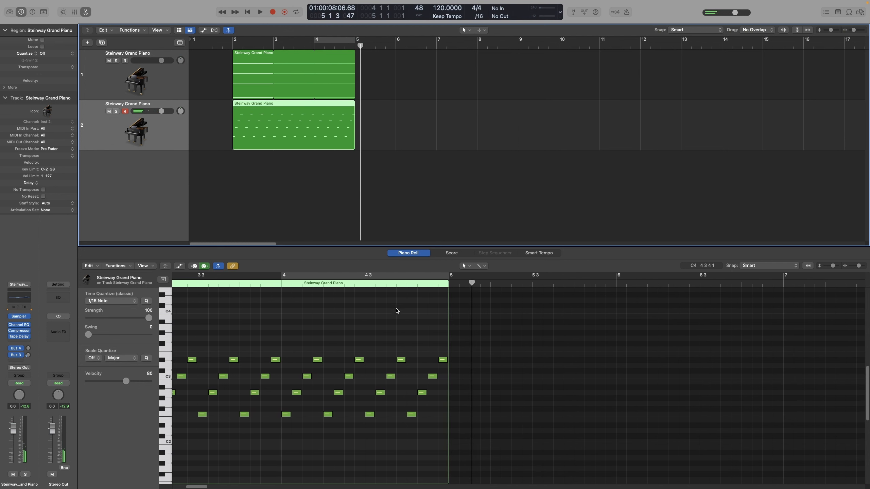
pyautogui.hscroll(-6, 399, 320)
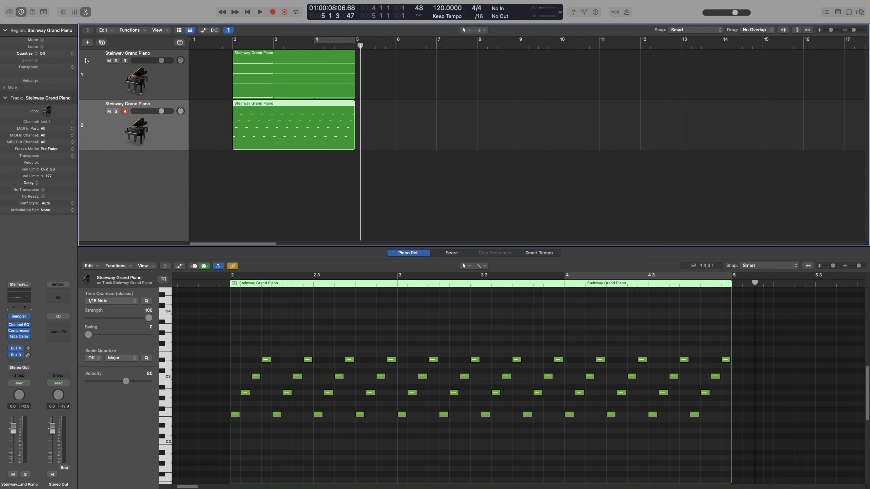
# Mute the first piano track and play the recorded region on the second track from just before bar 2.
pyautogui.click(108, 61)
pyautogui.click(228, 44)
pyautogui.press('space')
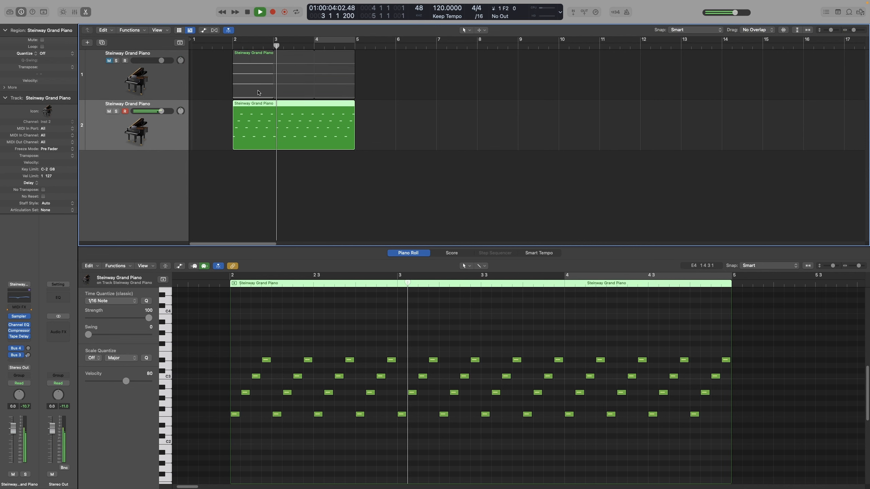
pyautogui.press('space')
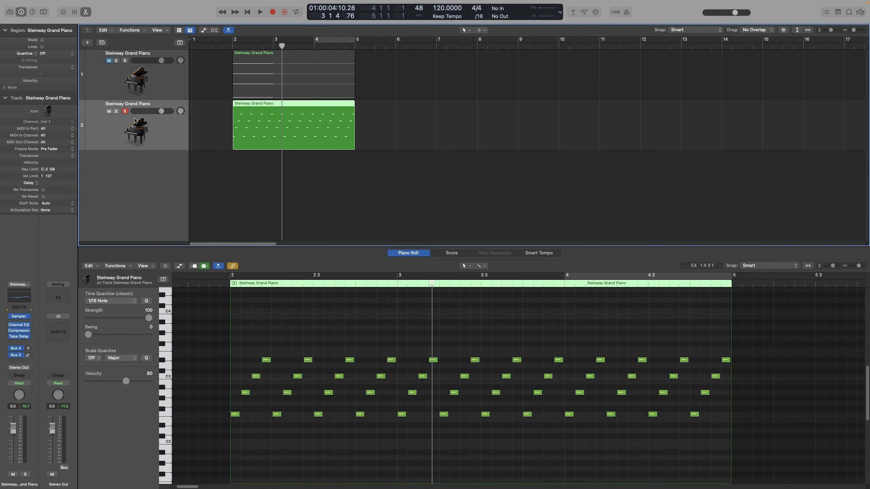
# Disable recording on the second piano track and play its region again from about bar 2.
pyautogui.click(125, 112)
pyautogui.click(231, 46)
pyautogui.press('space')
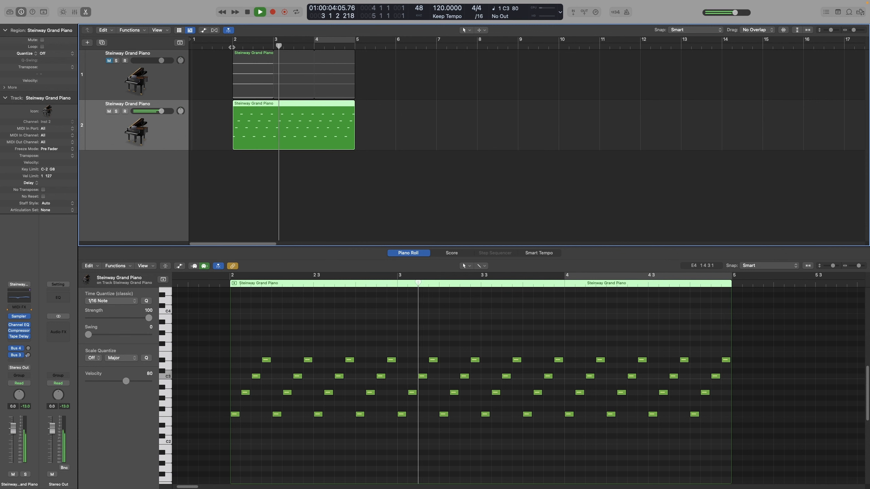
pyautogui.press('space')
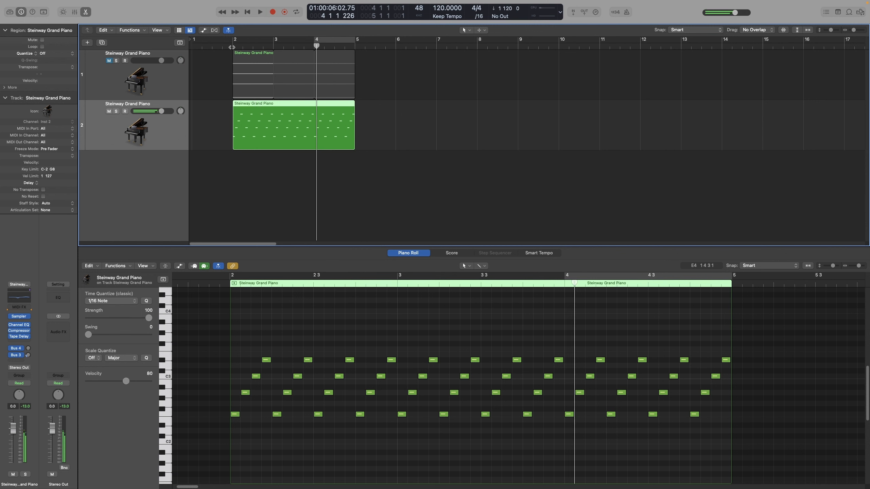